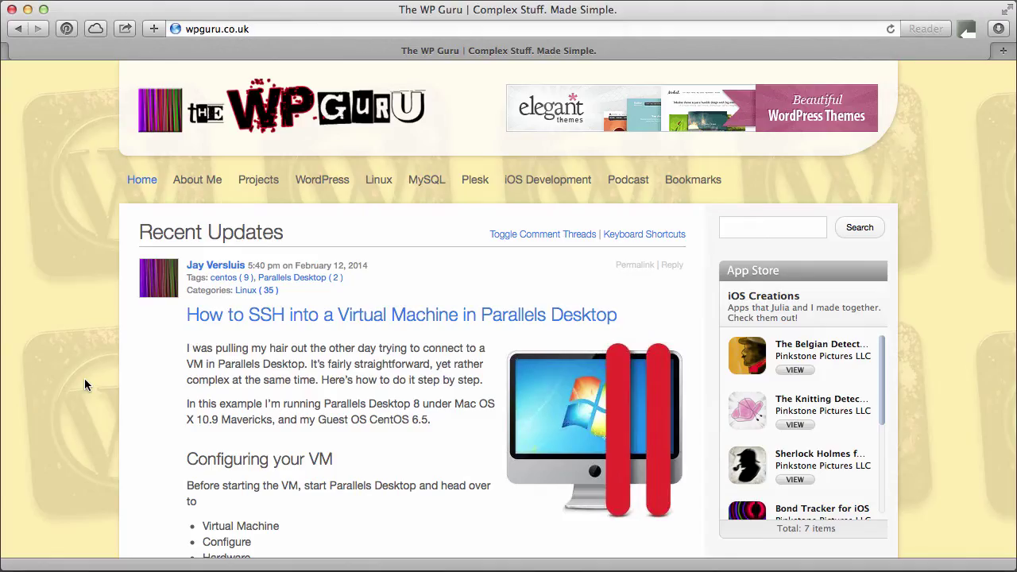
Arrange the Parallels windows and open the CentOS Minimal VM's hardware configuration, centred on screen
scroll(84, 378, "down", 3)
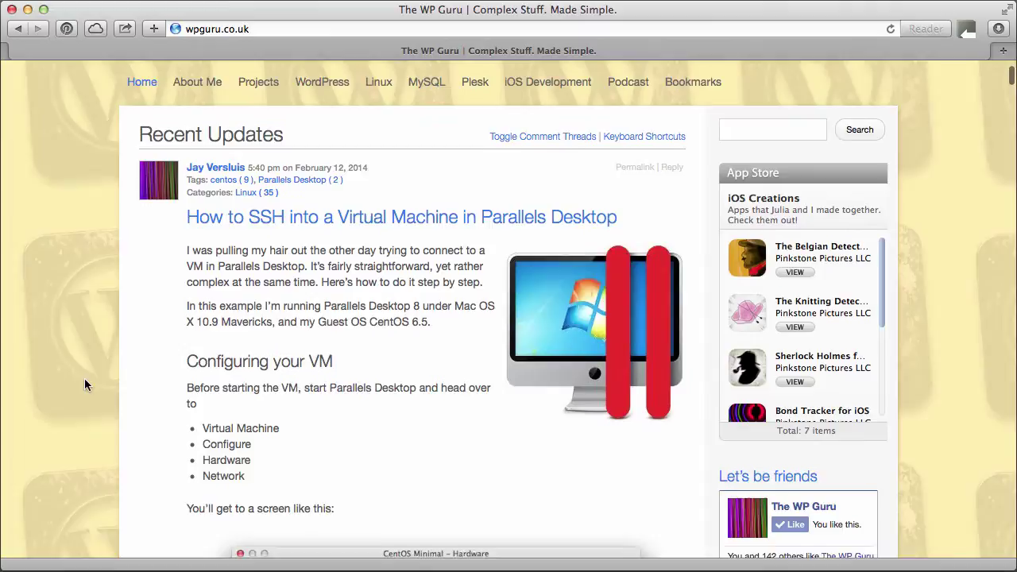
scroll(85, 378, "up", 3)
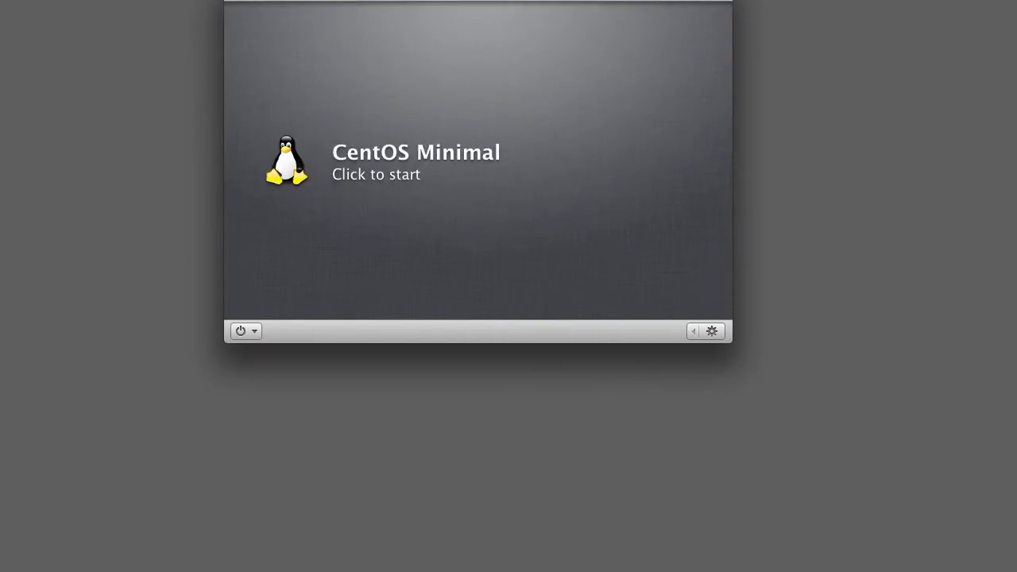
left_click_drag(602, 1, 854, 44)
left_click_drag(340, 106, 201, 54)
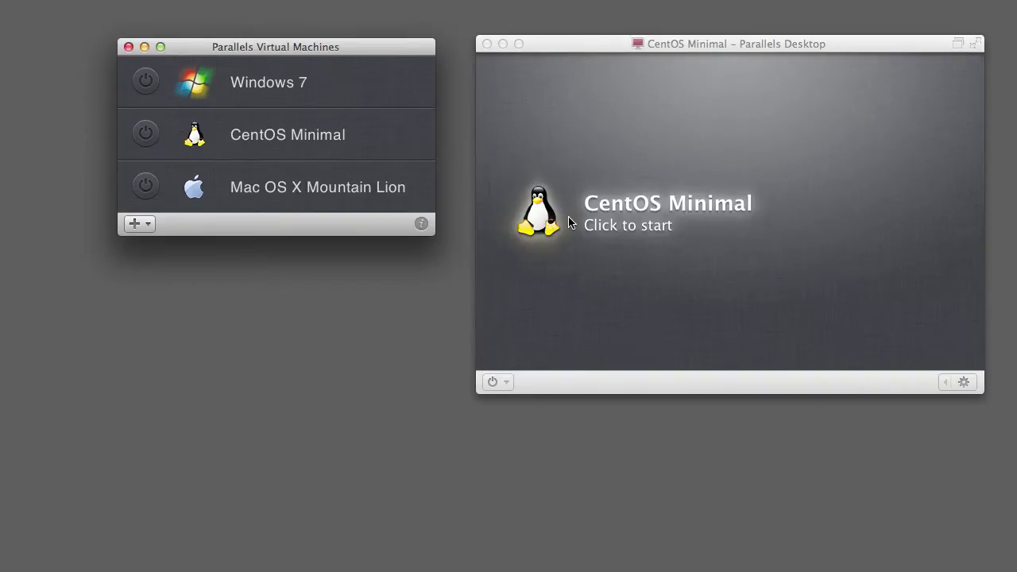
left_click(921, 386)
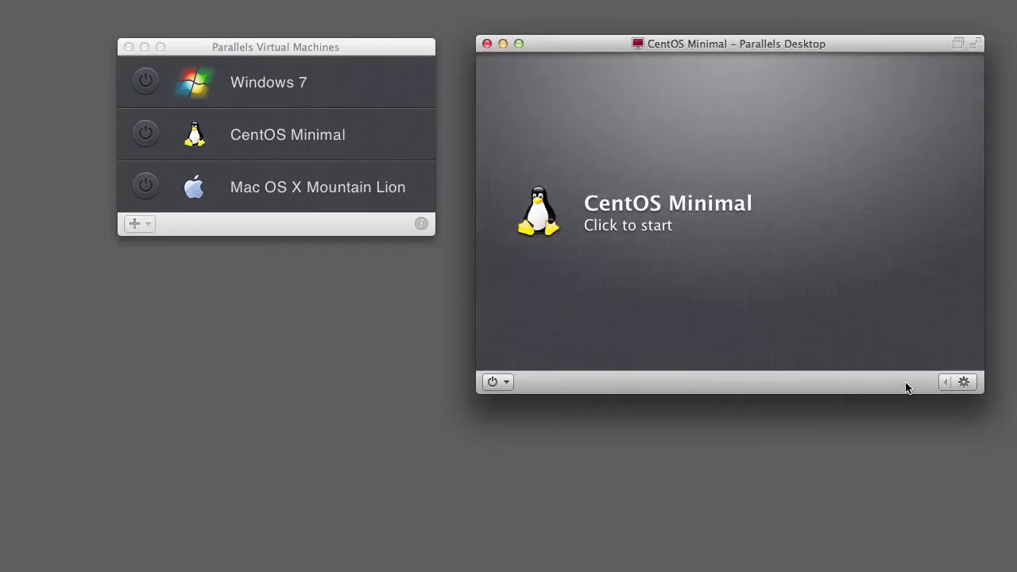
left_click(968, 383)
left_click_drag(994, 0, 507, 117)
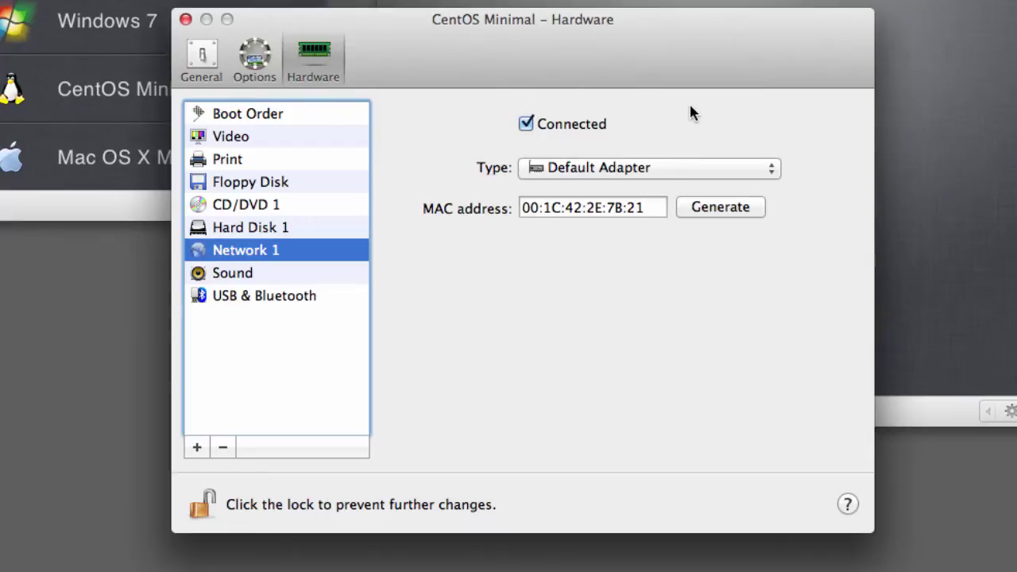
Change the Network 1 adapter type from Default Adapter to Shared Network
mouse_move(689, 60)
left_mouse_down()
mouse_move(662, 75)
mouse_move(683, 69)
left_mouse_up()
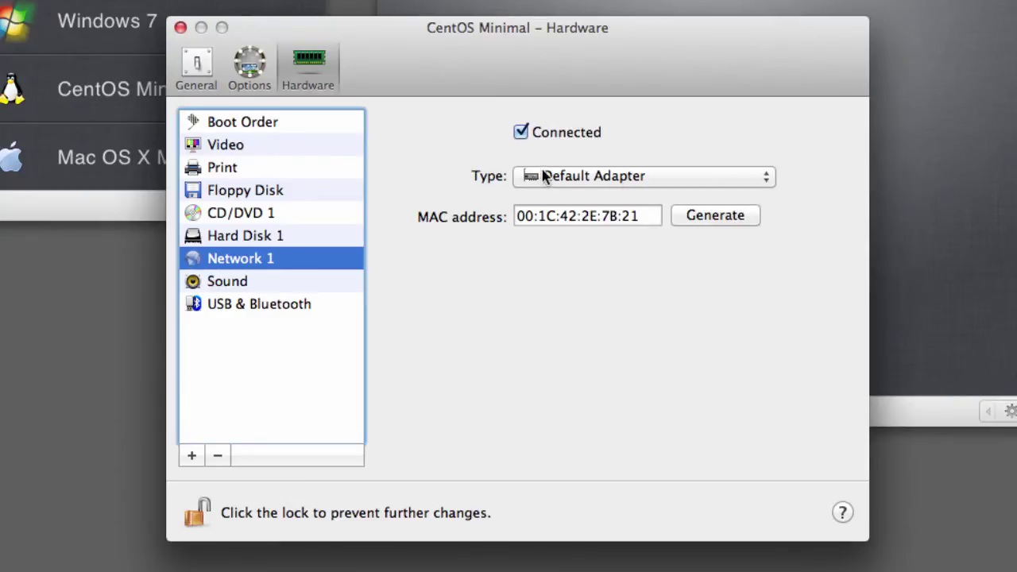
left_click(767, 178)
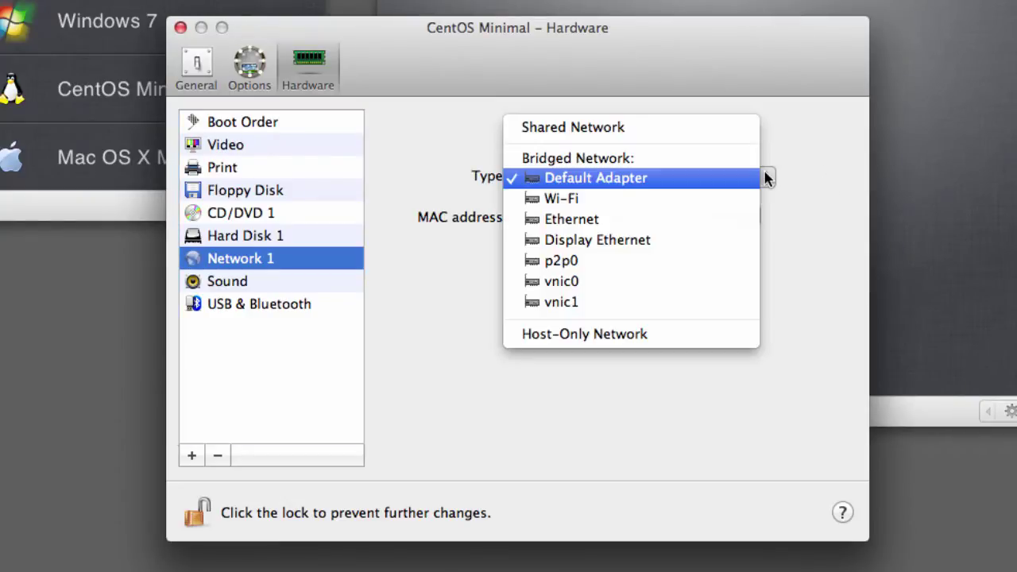
left_click(821, 276)
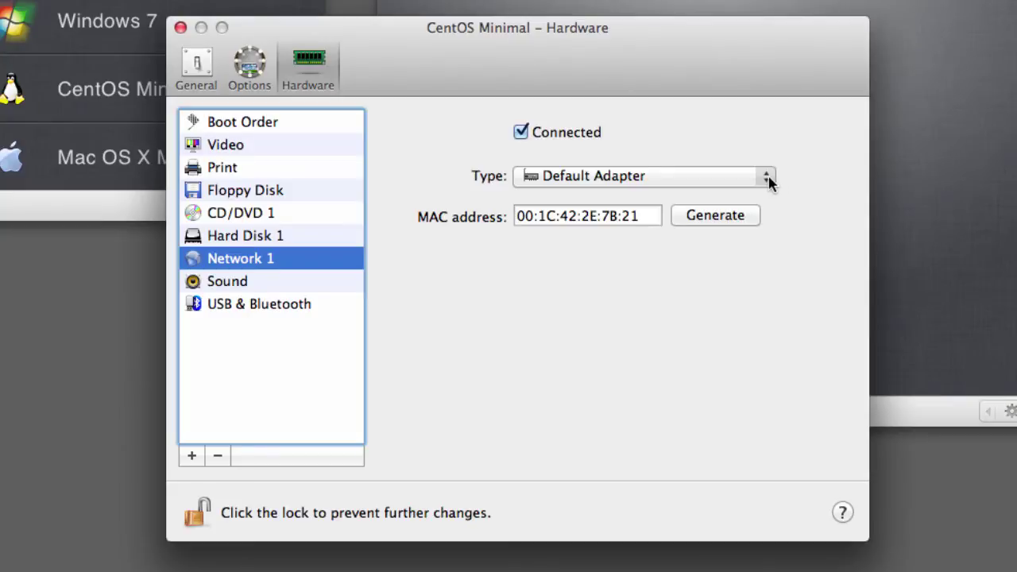
left_click(768, 179)
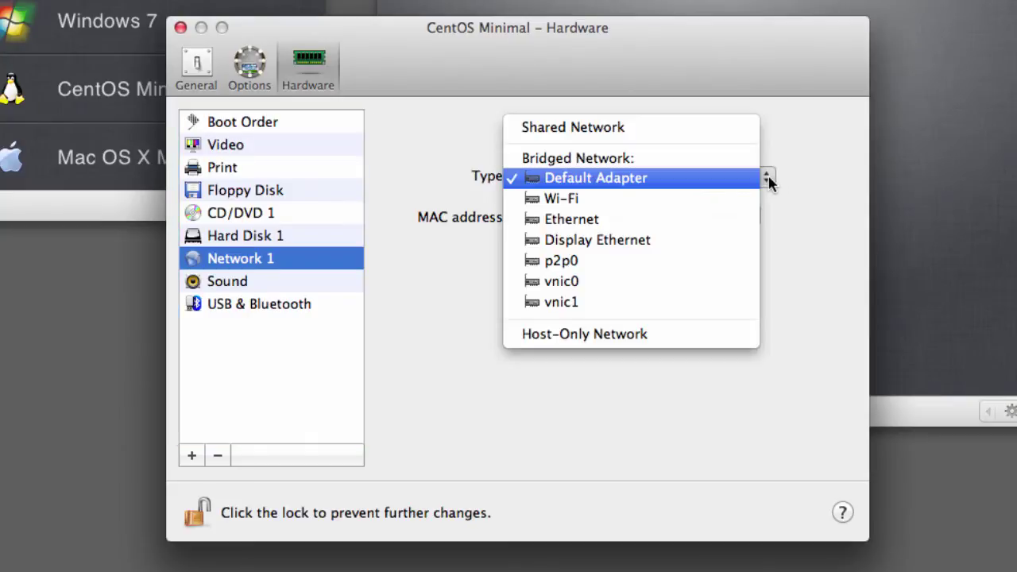
left_click(725, 136)
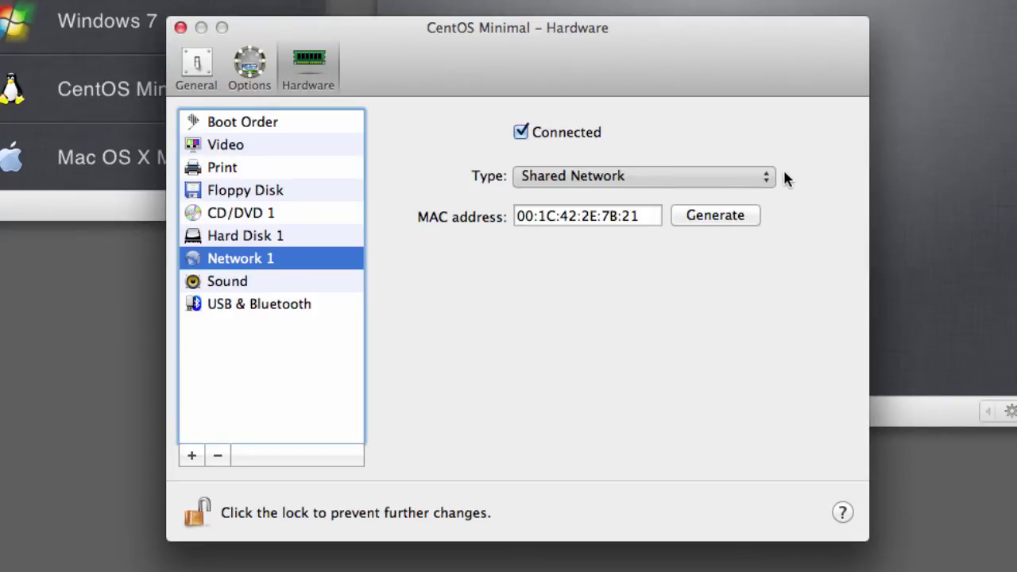
Open the Network 1 adapter Type menu to reach the bridged Default Adapter
left_click(739, 180)
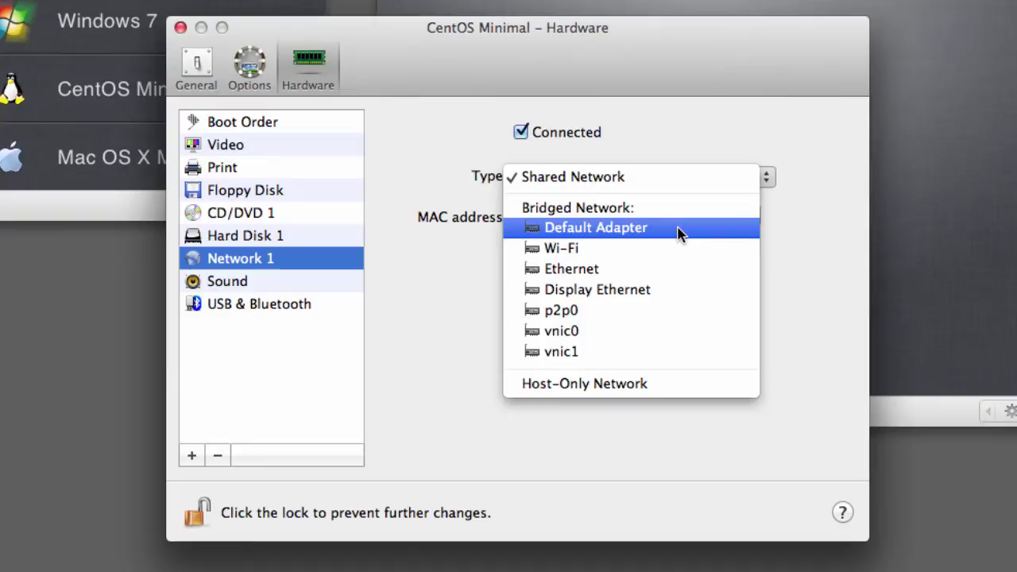
Select the bridged Default Adapter, close the configuration, start CentOS Minimal and log in as root
left_click(686, 230)
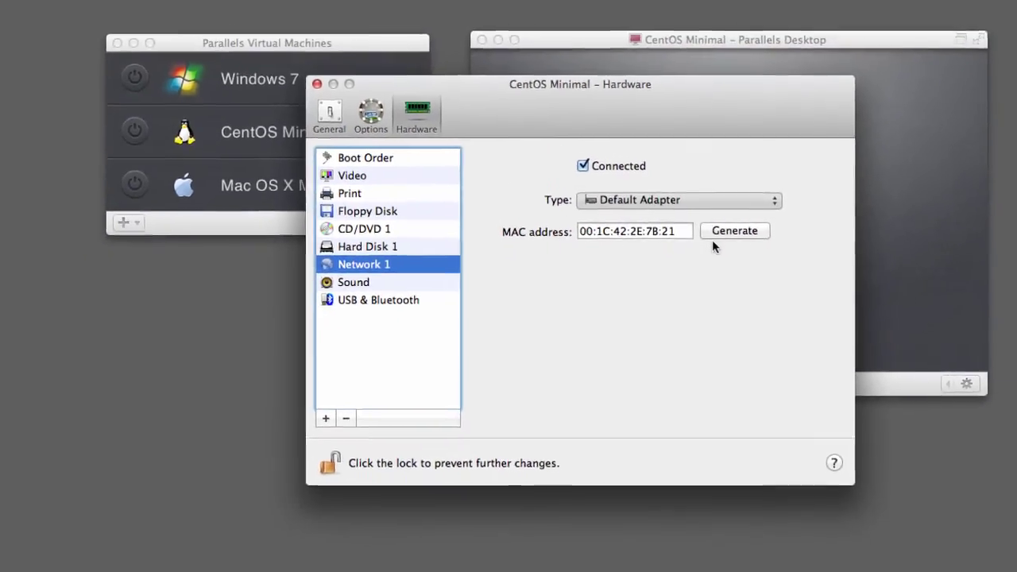
left_click(212, 41)
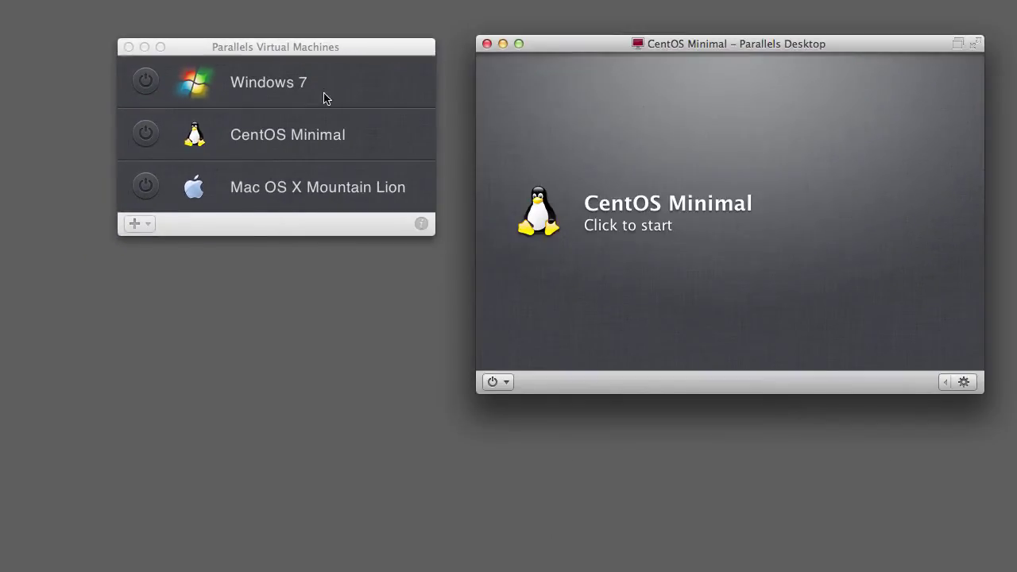
left_click(559, 225)
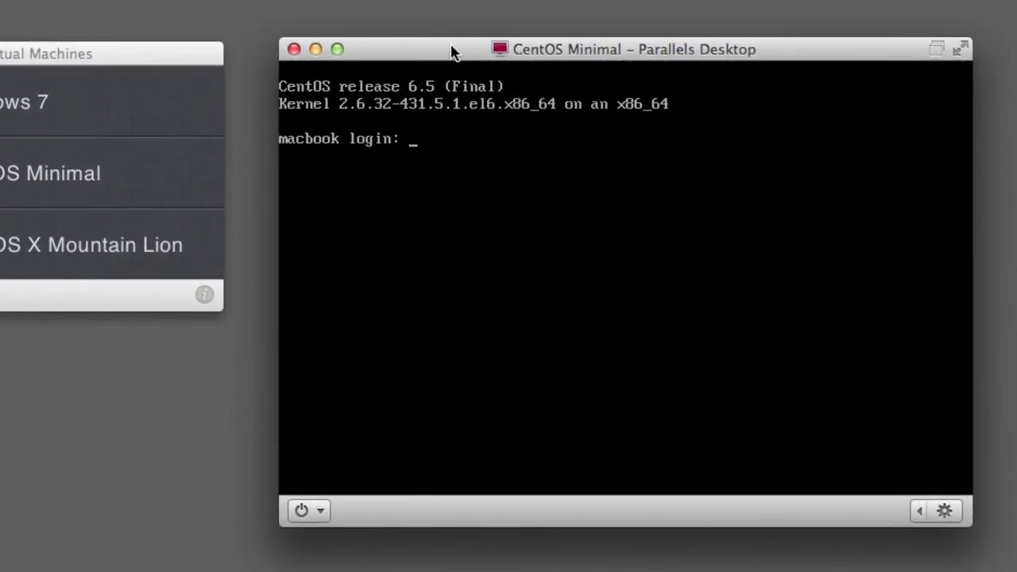
type("root")
key("Return")
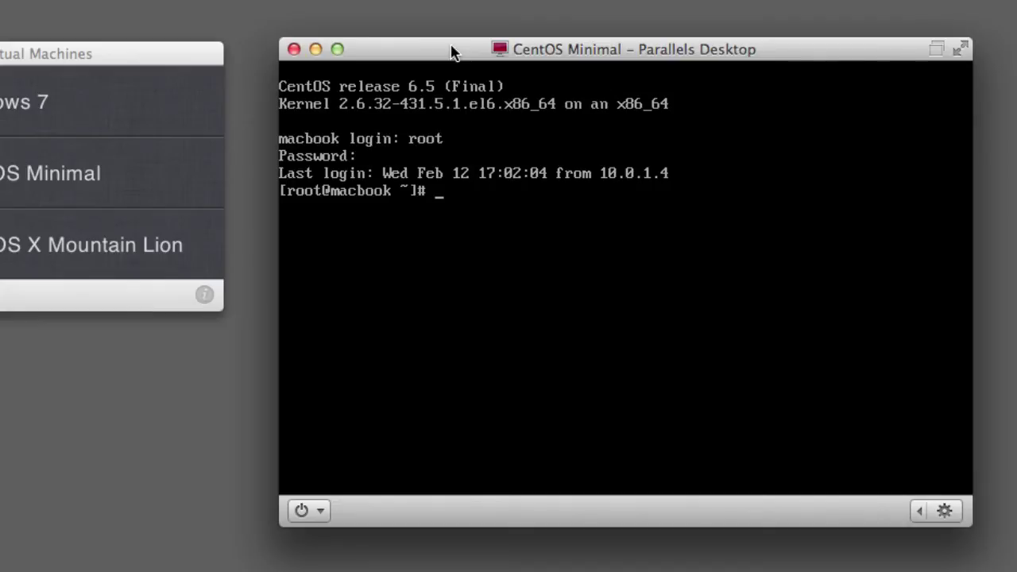
Run ifconfig in the CentOS console to show eth0 at 10.0.1.31
type("ifco")
type("nfig")
key("Return")
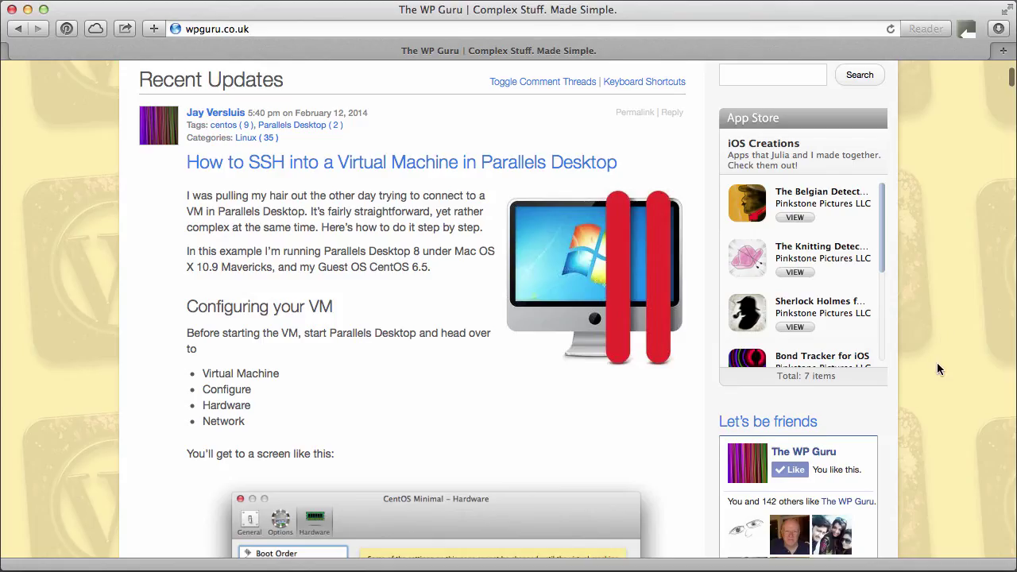
Scroll the WP Guru guide down to the /etc/ssh/sshd_config root-login section
scroll(937, 368, "down", 15)
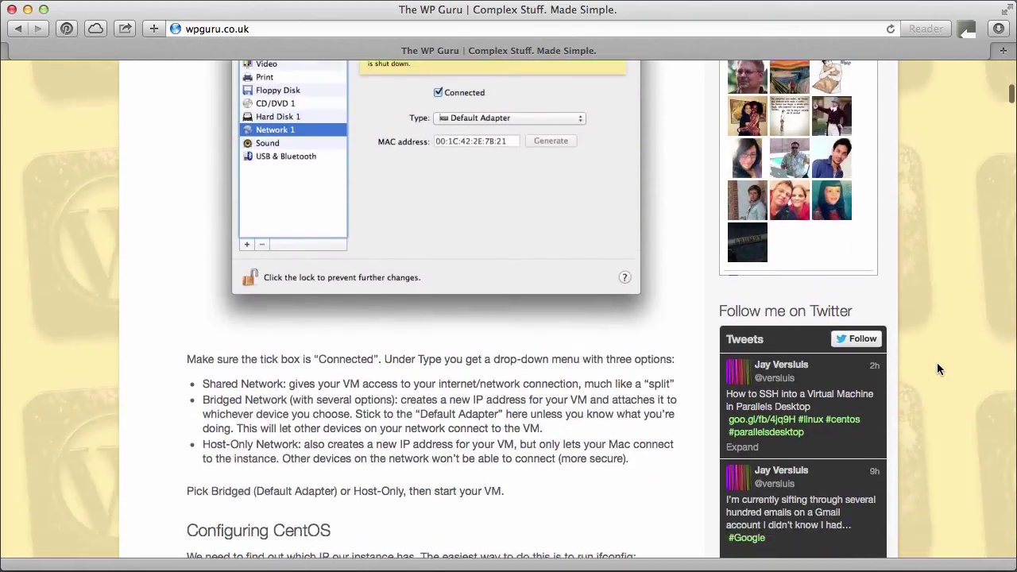
scroll(937, 368, "down", 9)
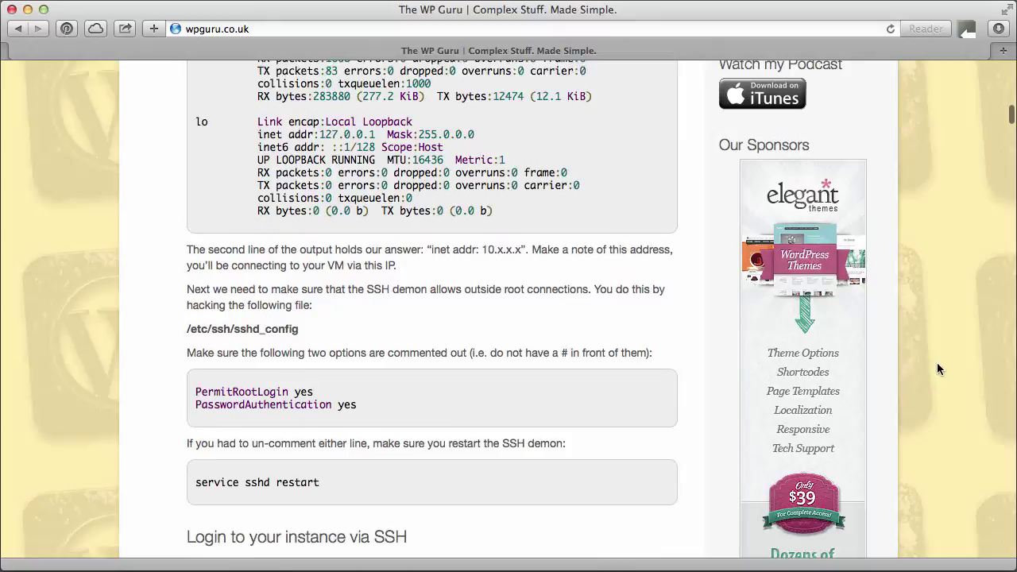
scroll(937, 369, "down", 1)
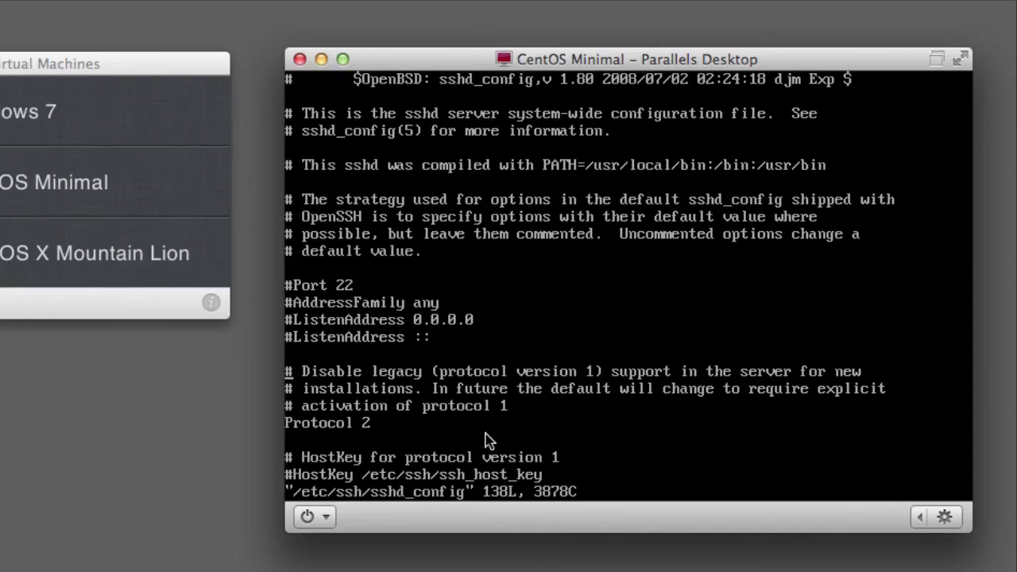
Confirm PermitRootLogin yes and PasswordAuthentication yes in sshd_config, then save and quit with :wq
key("Down")
key("Down")
key("Down")
key("Down")
key("Down")
key("Down")
key("Down")
key("Down")
key("Down")
key("Down")
key("Down")
key("Down")
key("Down")
key("Down")
key("Down")
key("Down")
key("Down")
key("Down")
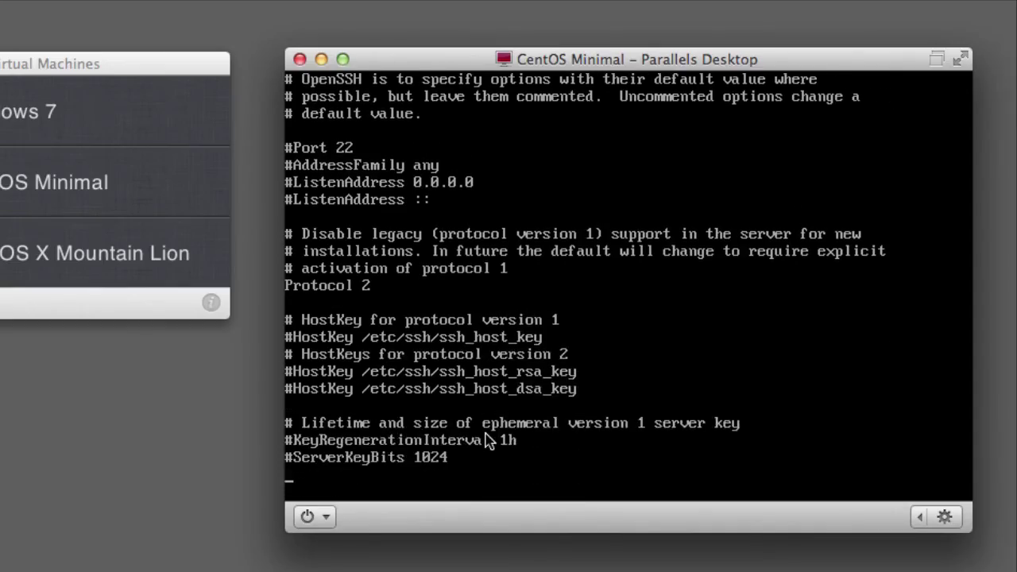
key("Down")
key("Down")
key("Down")
key("Down")
key("Down")
key("Down")
key("Down")
key("Down")
key("Down")
key("Down")
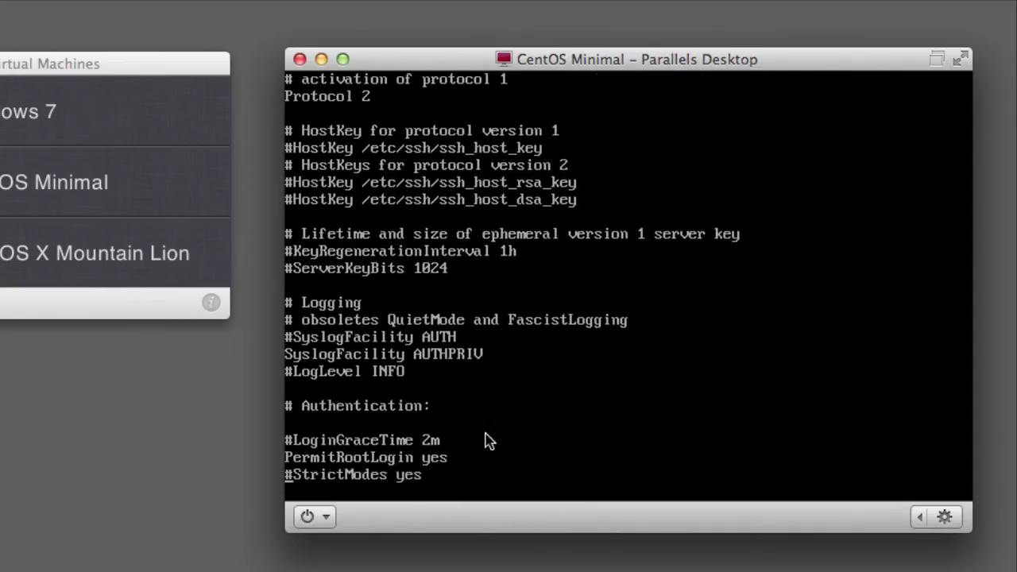
key("Up")
key("Up")
key("Up")
key("Up")
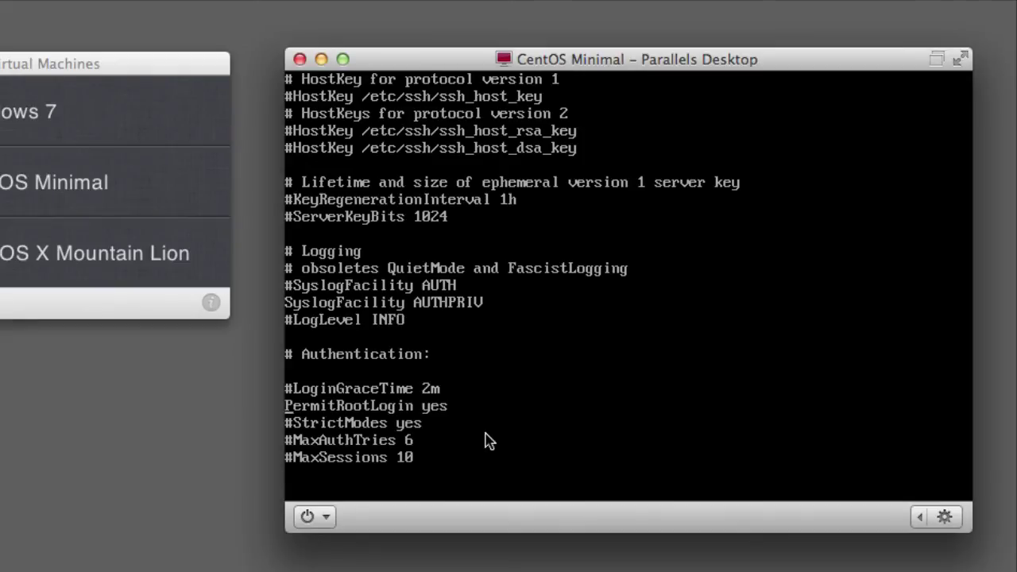
key("Up")
key("Down")
key("a")
key("Left")
key("Escape")
key("Up")
key("Down")
key("Down")
key("Down")
key("Down")
key("Down")
key("Down")
key("Down")
key("Down")
key("Down")
key("Down")
key("Down")
key("Down")
key("Down")
key("Down")
key("Down")
key("Down")
key("Down")
key("Down")
key("Down")
key("Down")
key("Down")
key("Down")
key("Down")
key("Down")
key("Down")
key("Down")
key("Down")
key("Down")
key("Down")
key("Down")
key("Up")
key("Up")
key("Up")
key("Up")
key("Up")
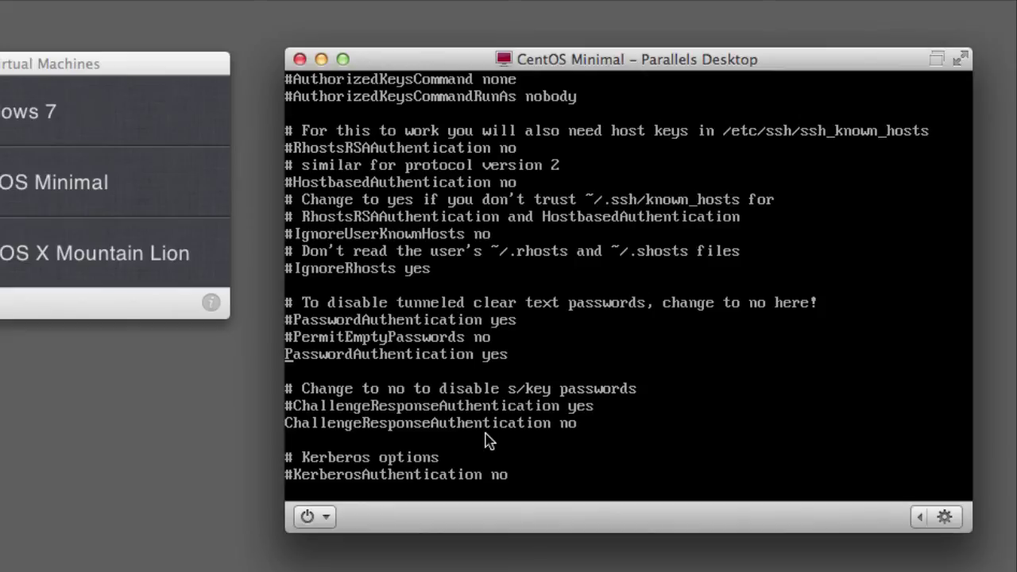
type(":wq")
key("Return")
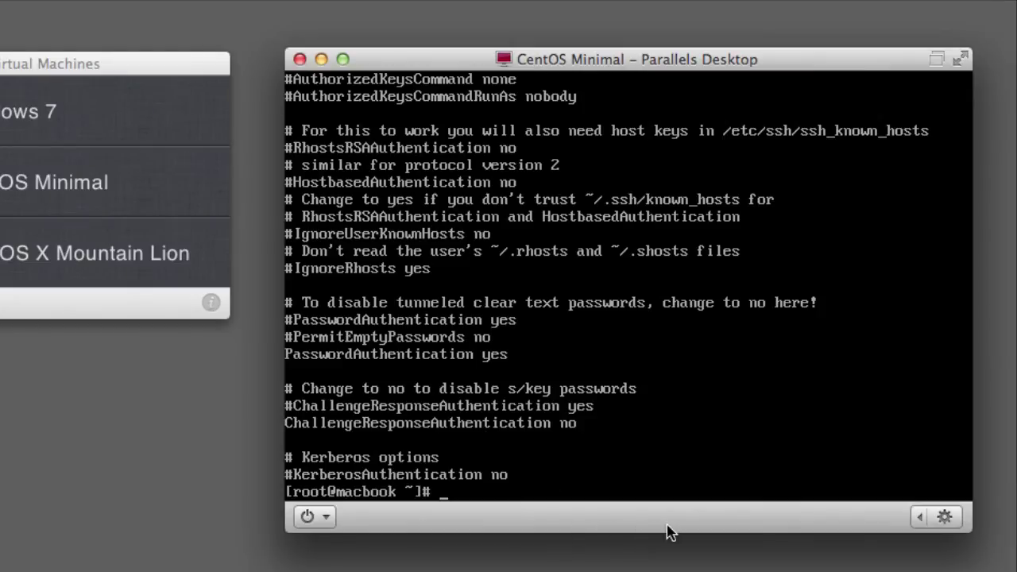
Restart sshd with 'service sshd restart', then run ifconfig to show the VM's addresses
type("service sshd restart")
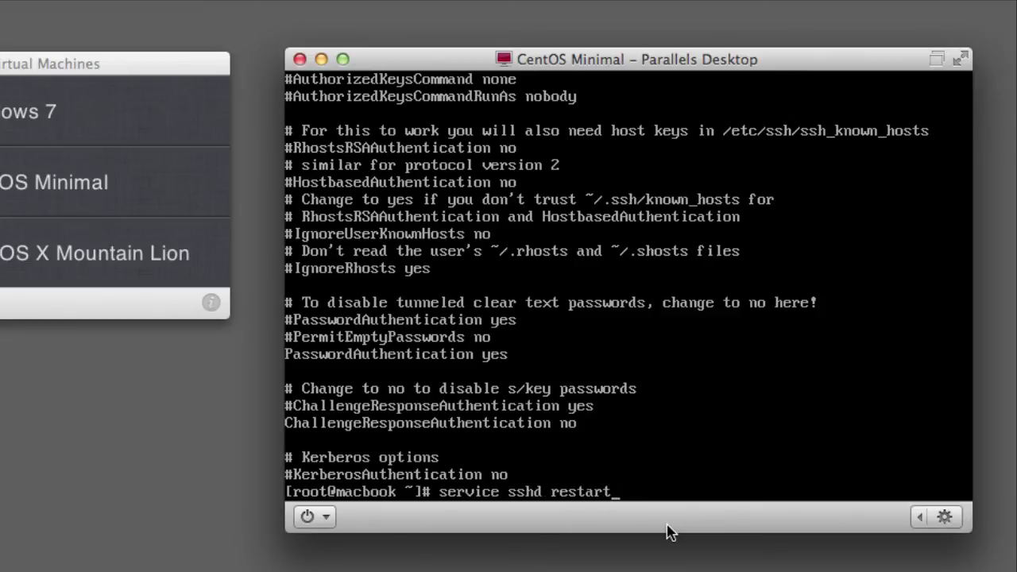
key("Return")
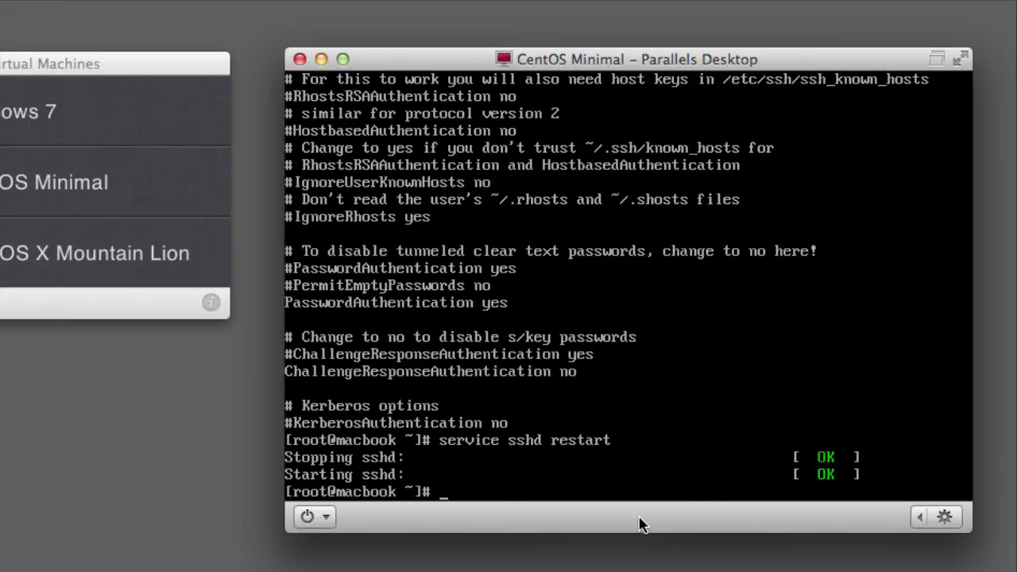
type("ifconfig")
key("Return")
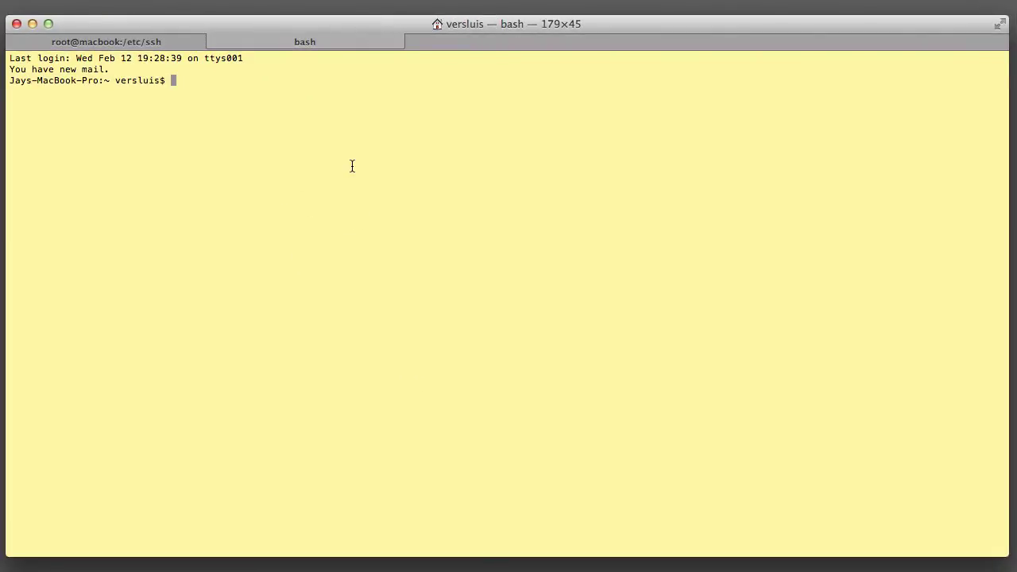
type("ssh root@10.0.1.31")
key("Return")
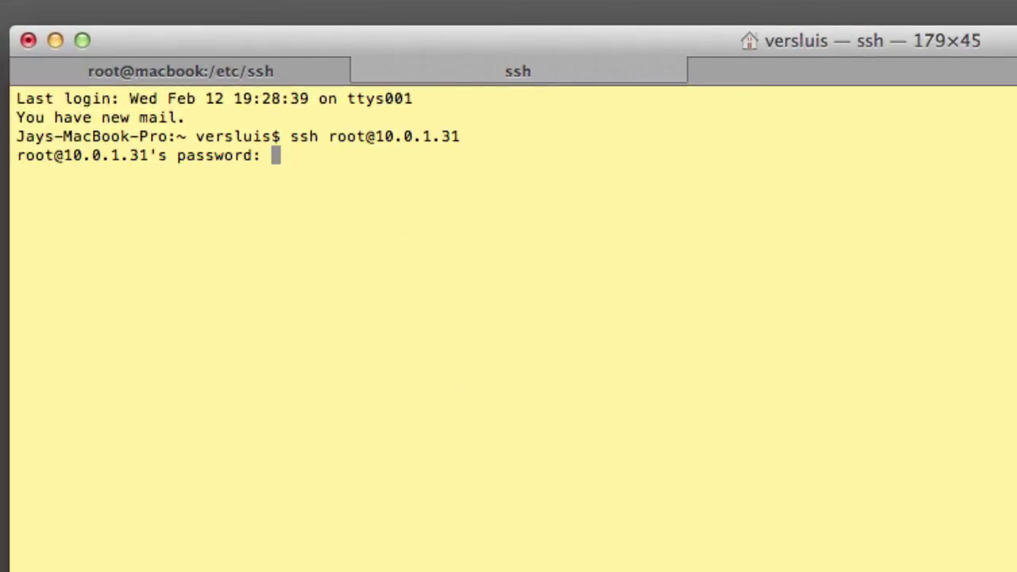
key("Return")
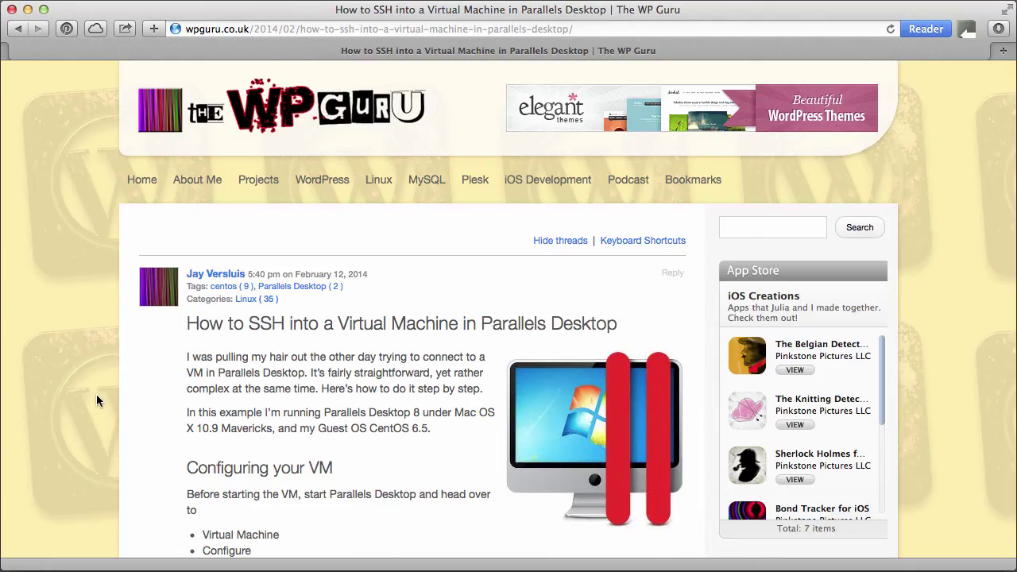
Scroll the WP Guru guide down to the 'Login to your instance via SSH' section
scroll(96, 394, "down", 3)
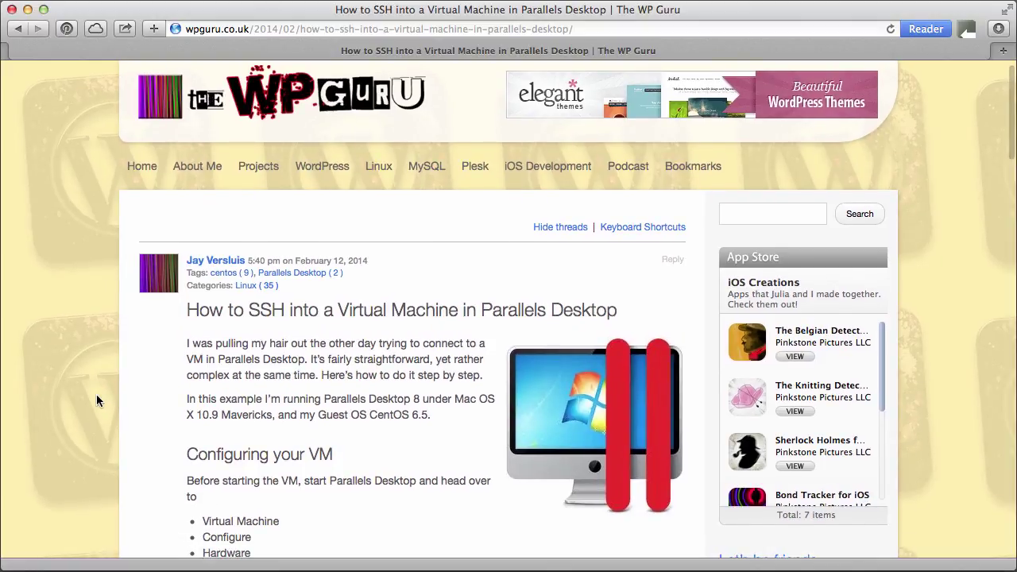
scroll(96, 396, "down", 10)
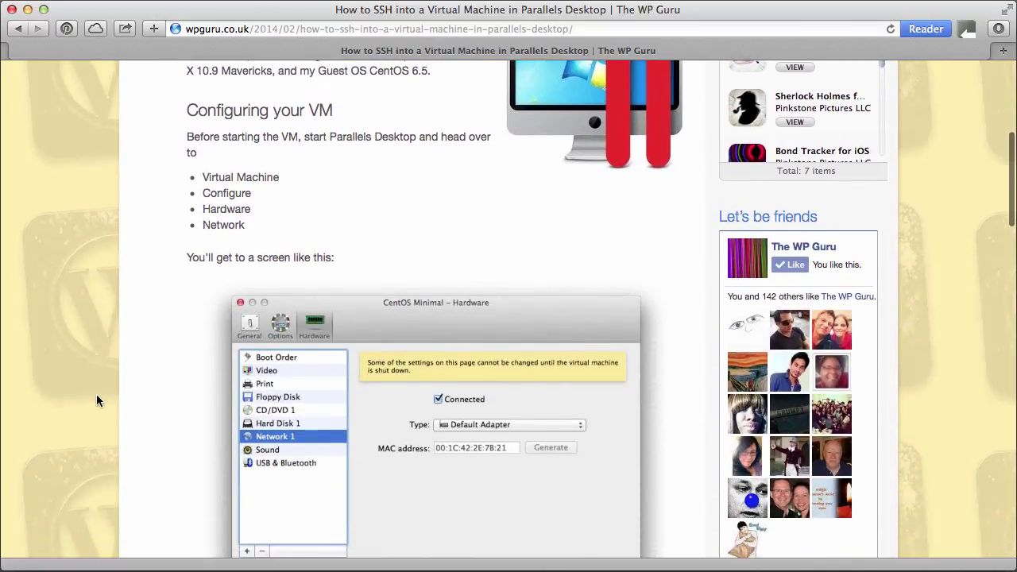
scroll(97, 396, "down", 15)
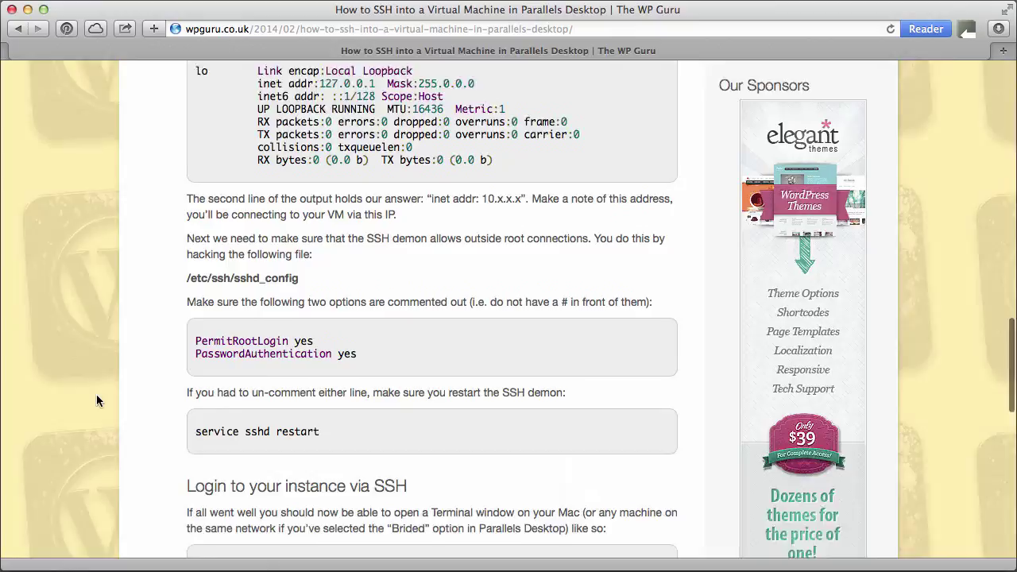
scroll(96, 402, "down", 15)
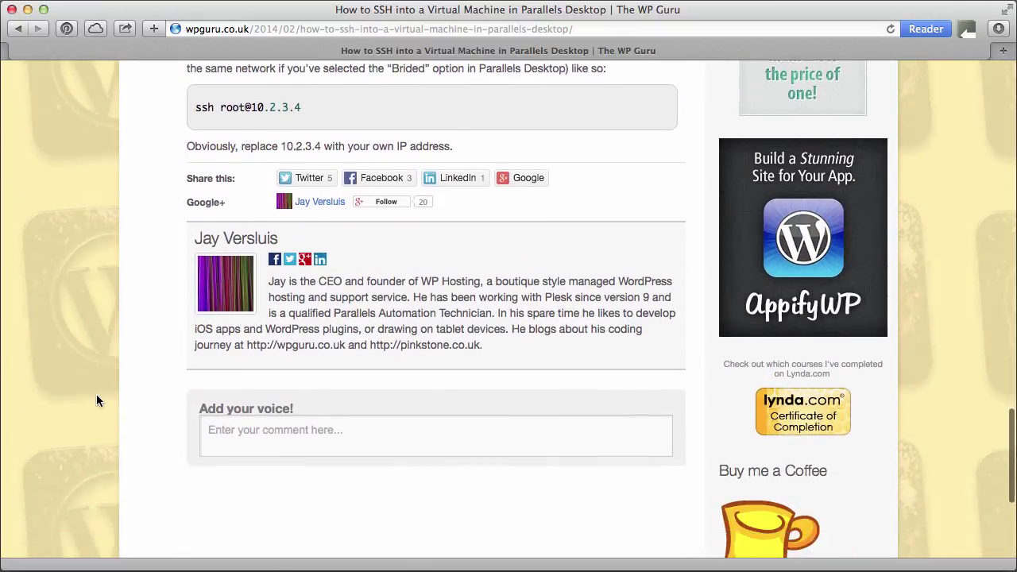